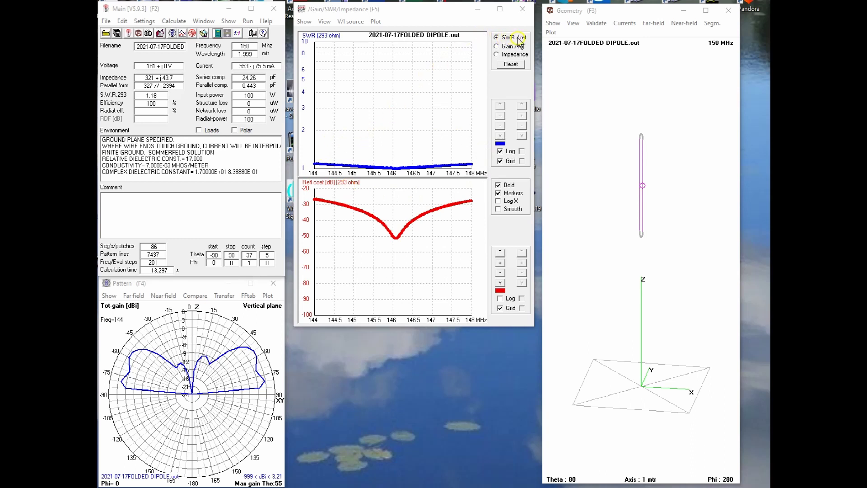
View the folded dipole's impedance curves, then switch back to the SWR / reflection plots
left_click(497, 54)
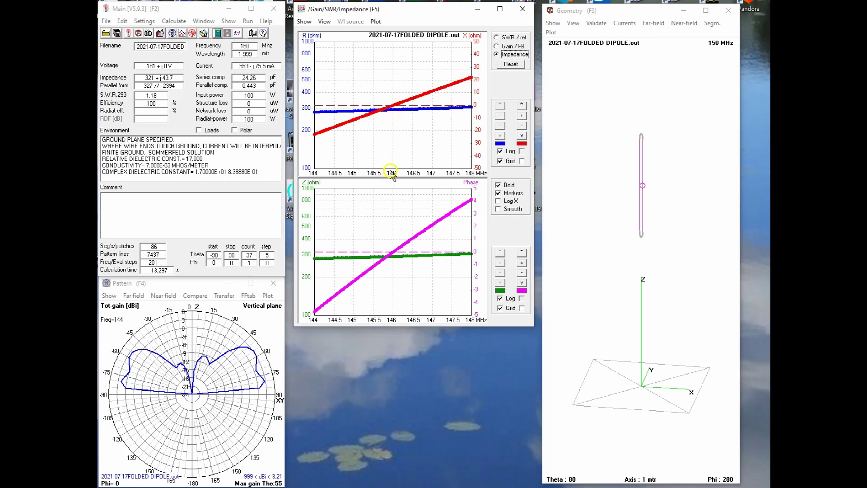
left_click(497, 37)
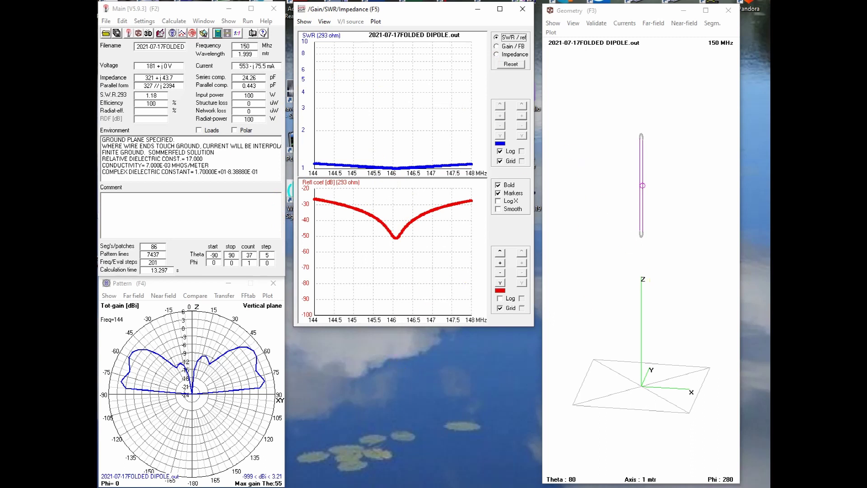
key("alt+Tab")
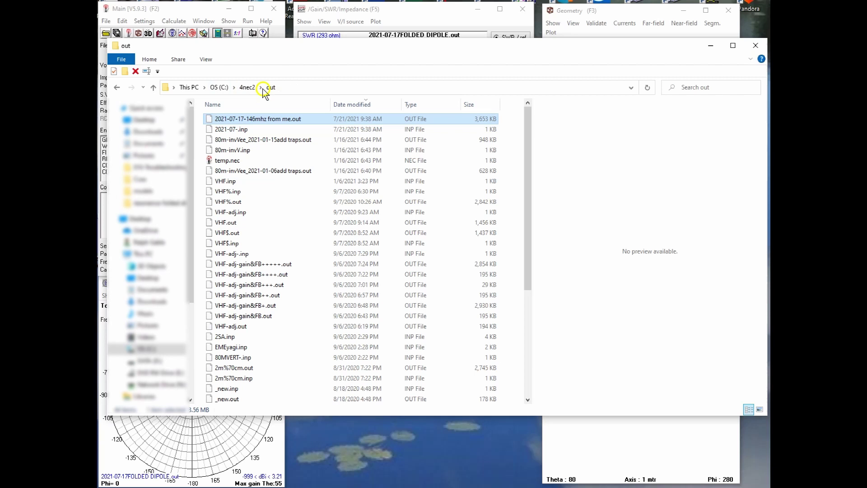
left_click(284, 88)
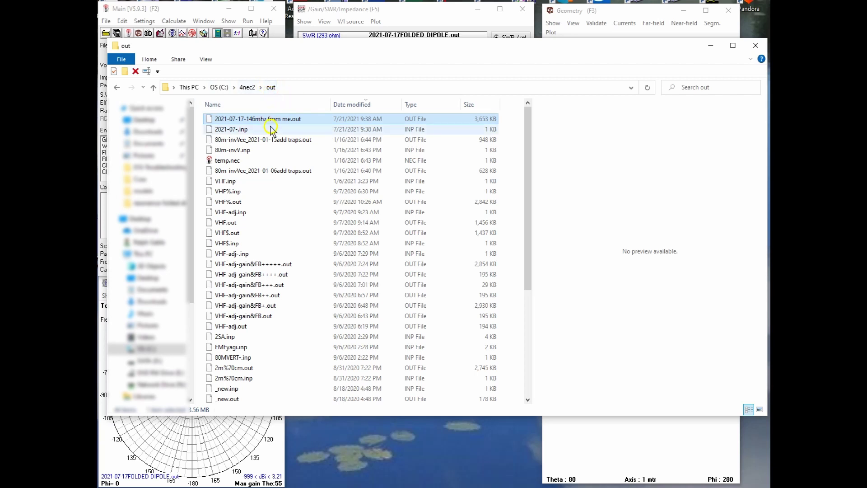
left_click(297, 221)
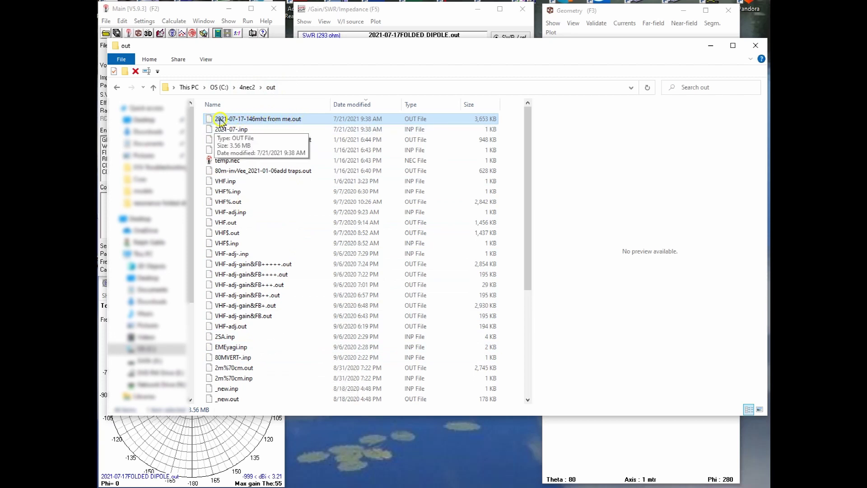
left_click(392, 25)
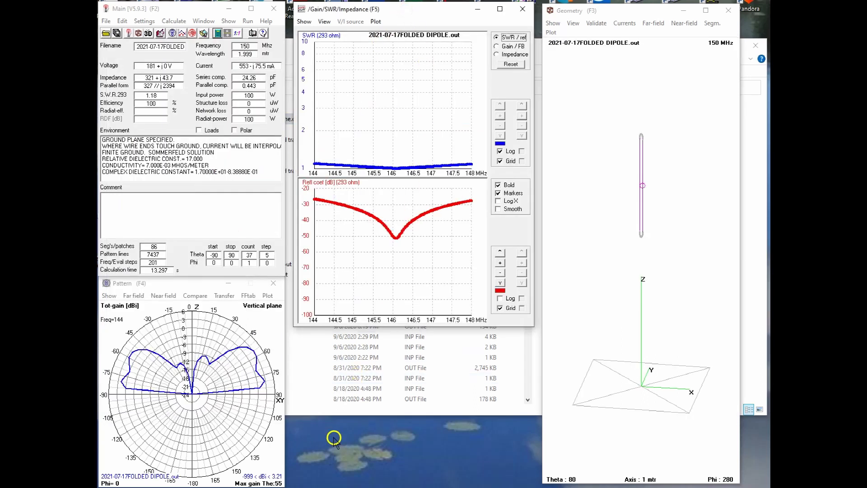
mouse_move(441, 487)
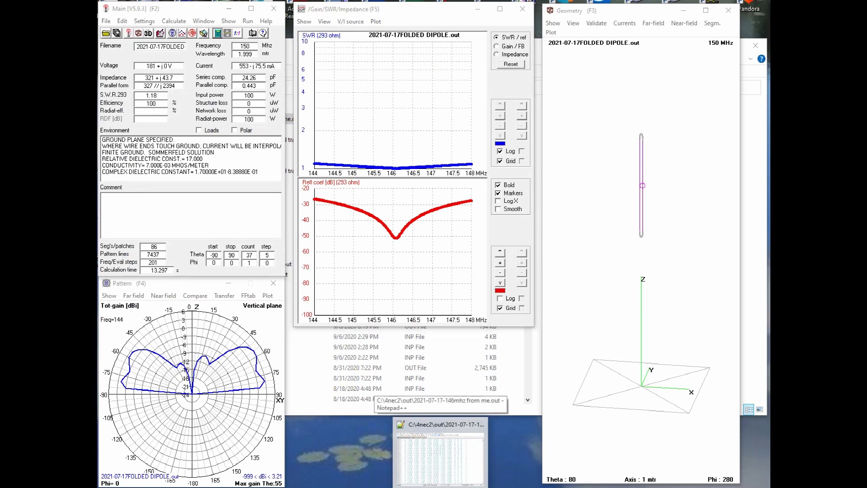
left_click(427, 432)
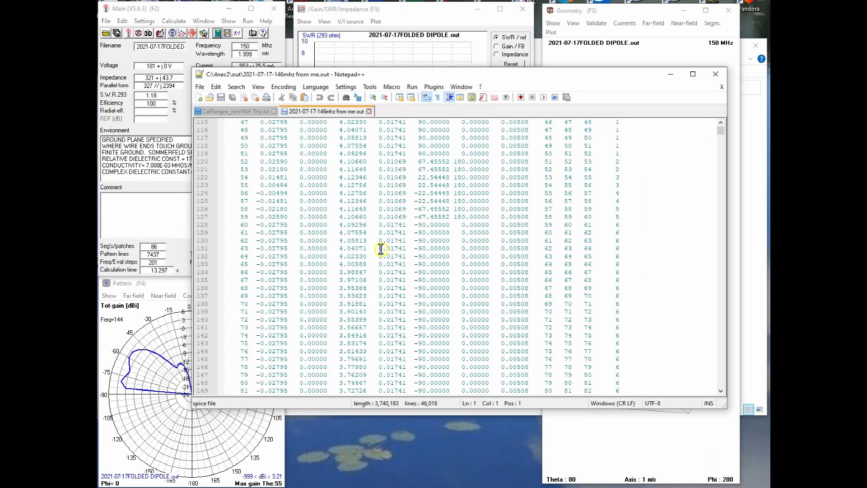
scroll(376, 246, "up", 20)
scroll(376, 246, "up", 6)
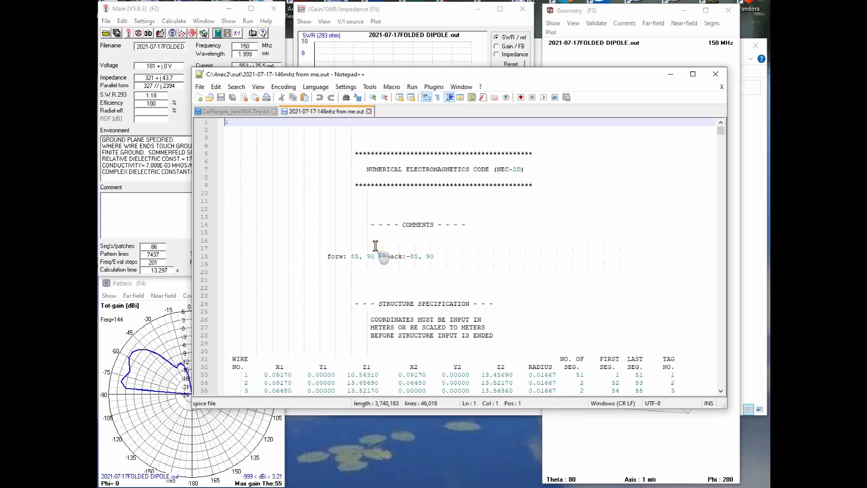
scroll(376, 246, "down", 20)
scroll(376, 246, "down", 20)
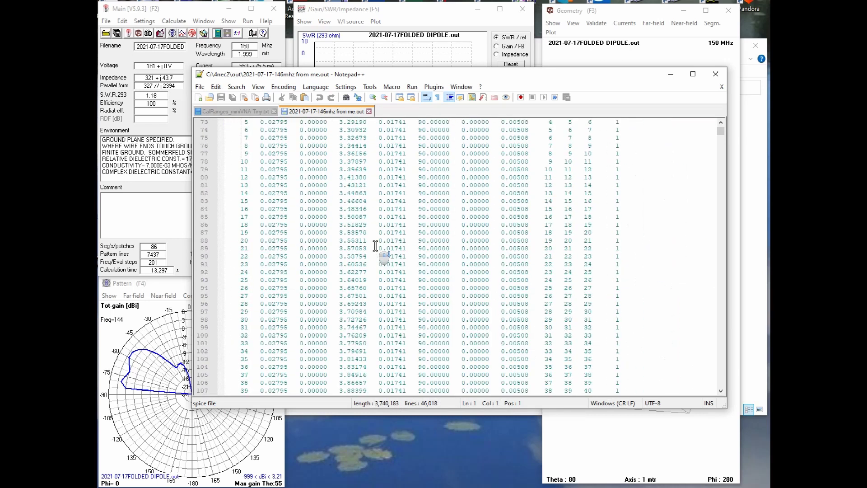
scroll(375, 246, "down", 20)
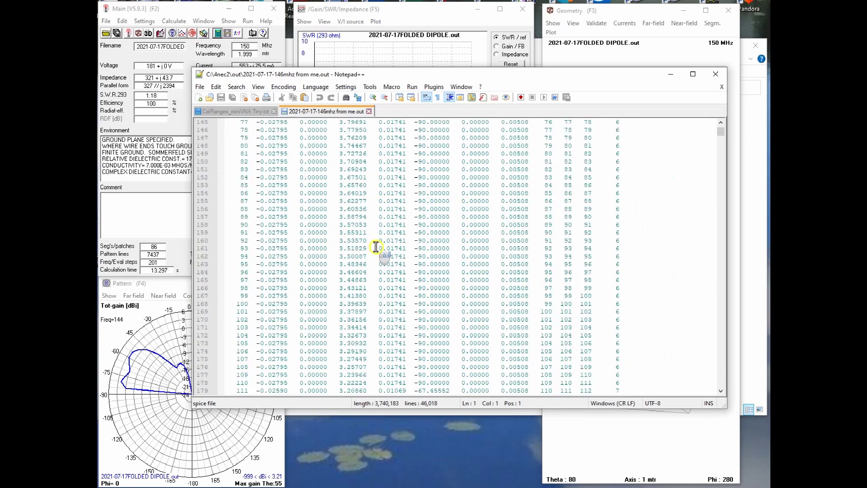
scroll(376, 247, "down", 20)
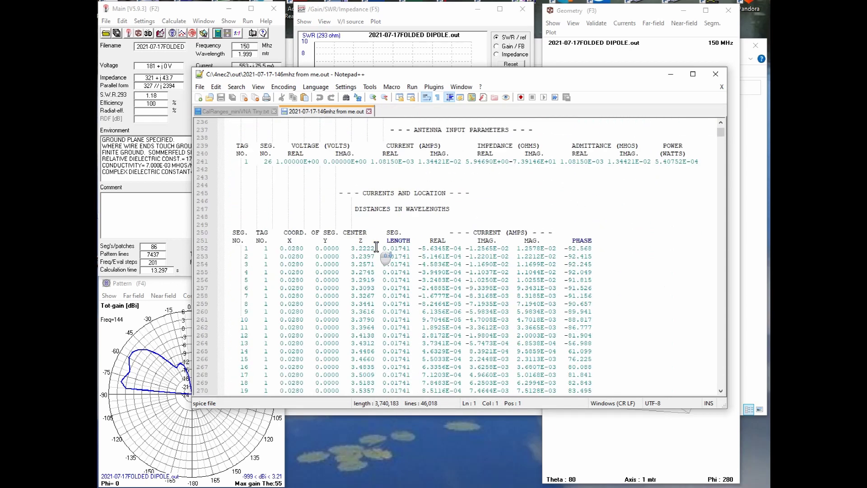
scroll(376, 246, "down", 20)
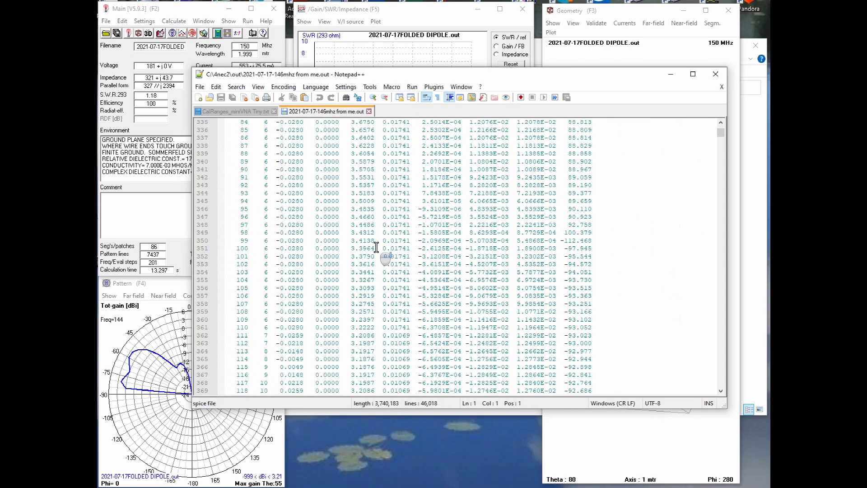
scroll(376, 247, "down", 20)
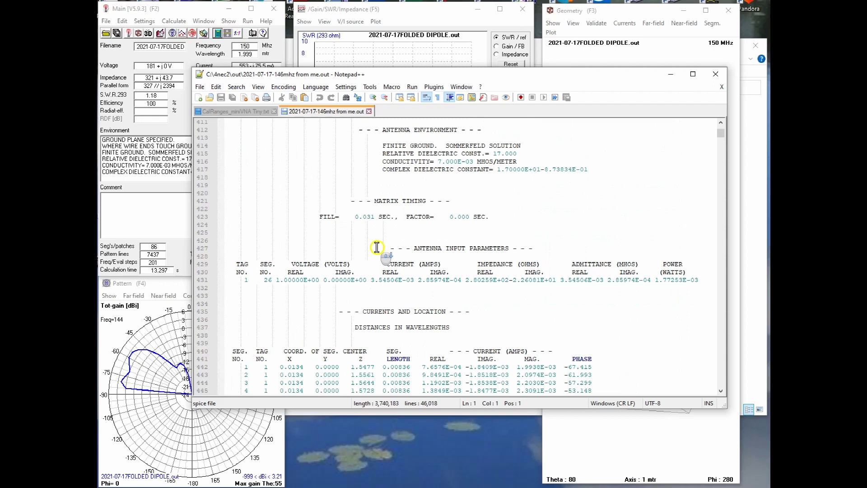
scroll(376, 247, "down", 11)
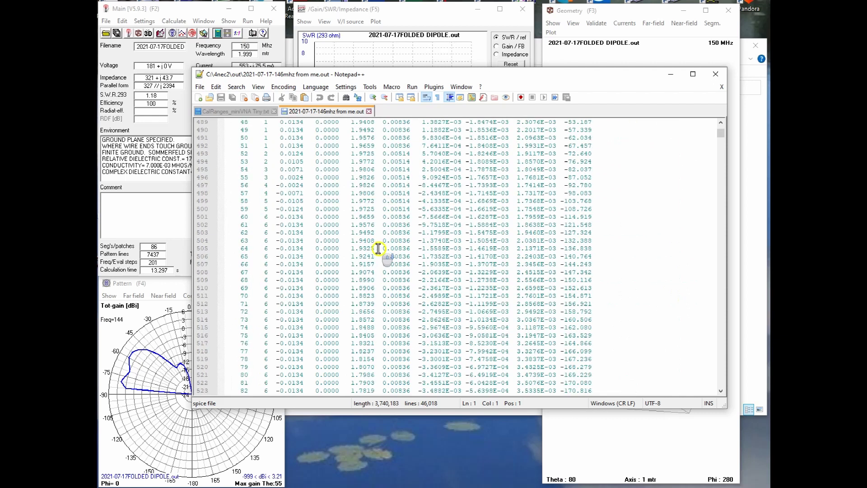
Close Notepad++ and export the SWR data using the Plot menu's S W R entry
left_click(716, 75)
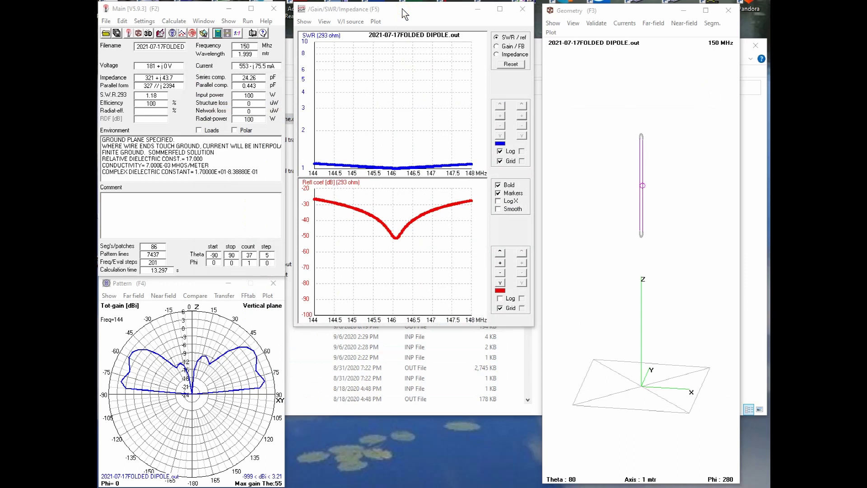
left_click(374, 21)
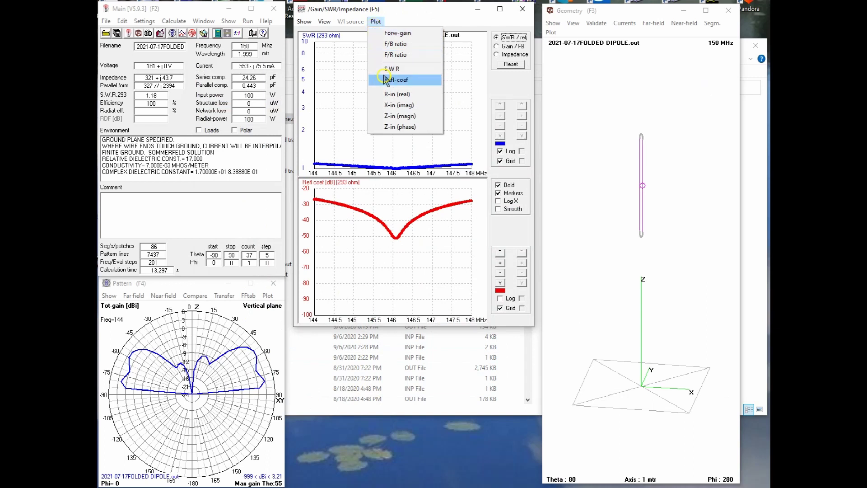
left_click(396, 70)
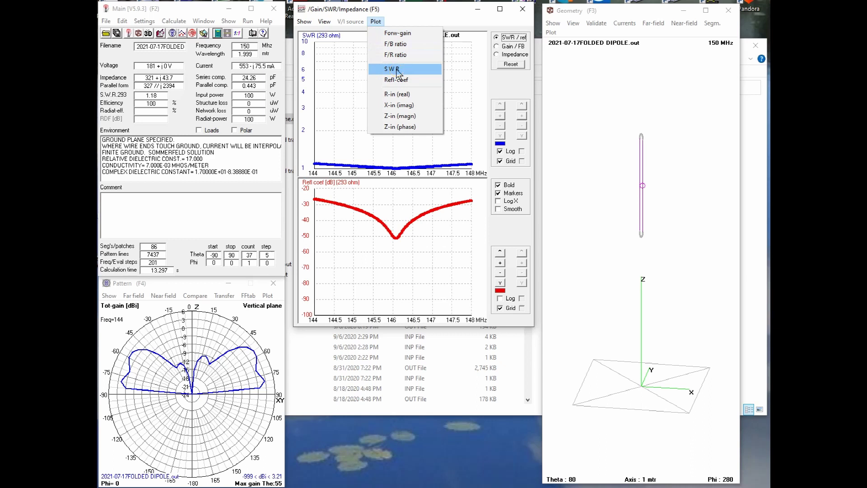
left_click(397, 71)
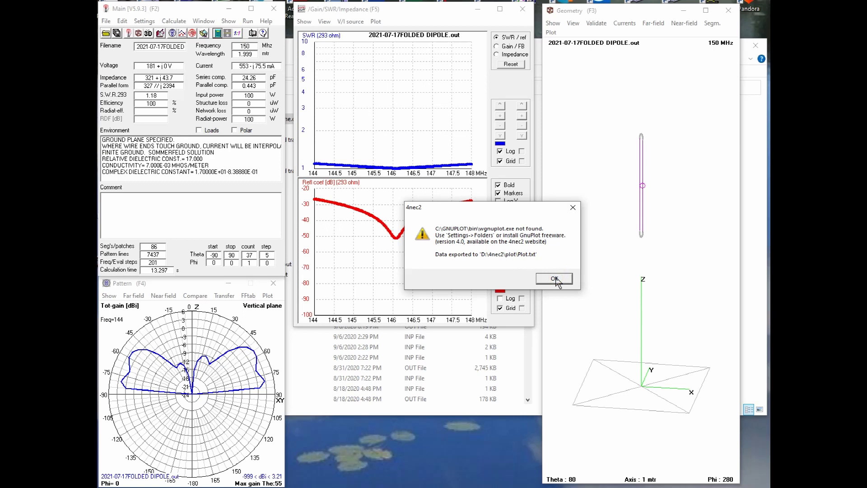
Dismiss the export notice, scroll through Plot.txt in Notepad, and select all of its text
left_click(555, 279)
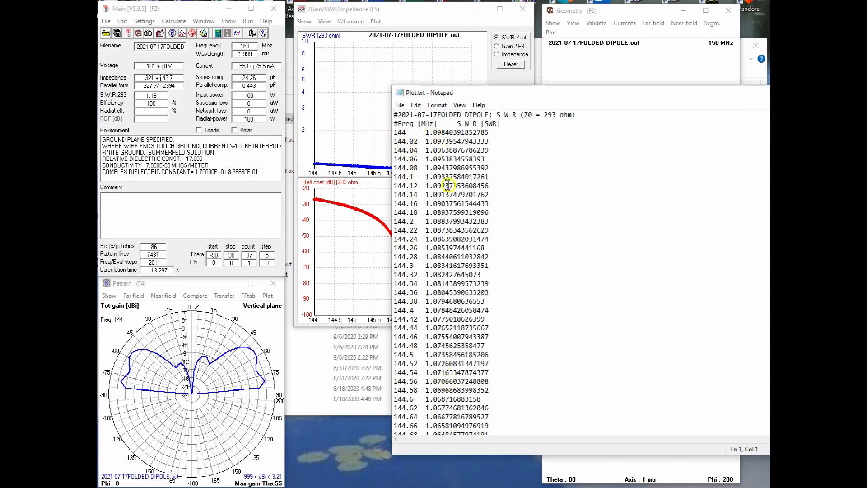
scroll(451, 244, "down", 20)
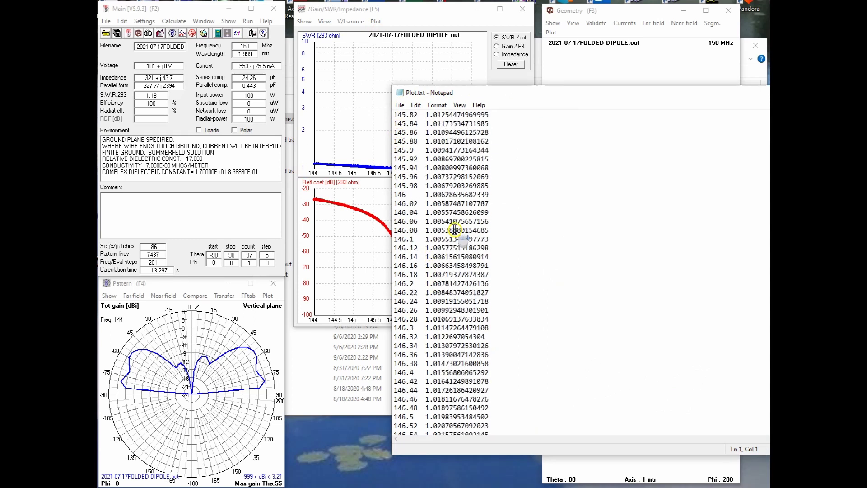
scroll(455, 230, "down", 8)
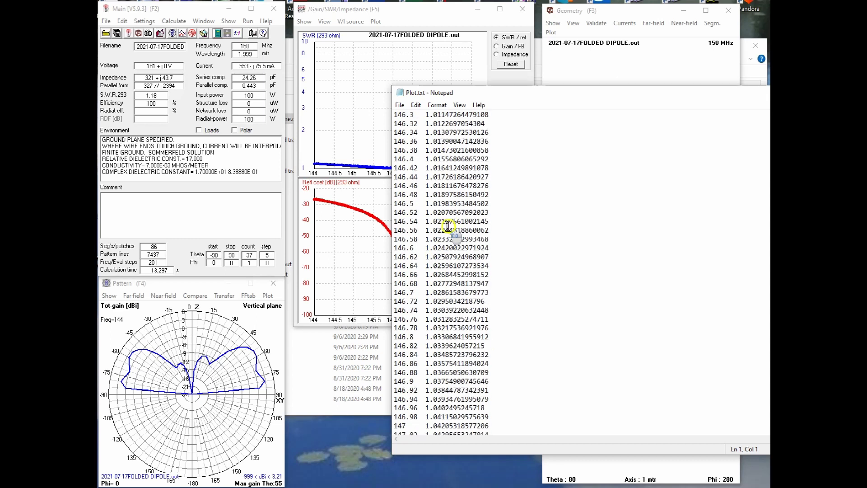
scroll(448, 226, "up", 20)
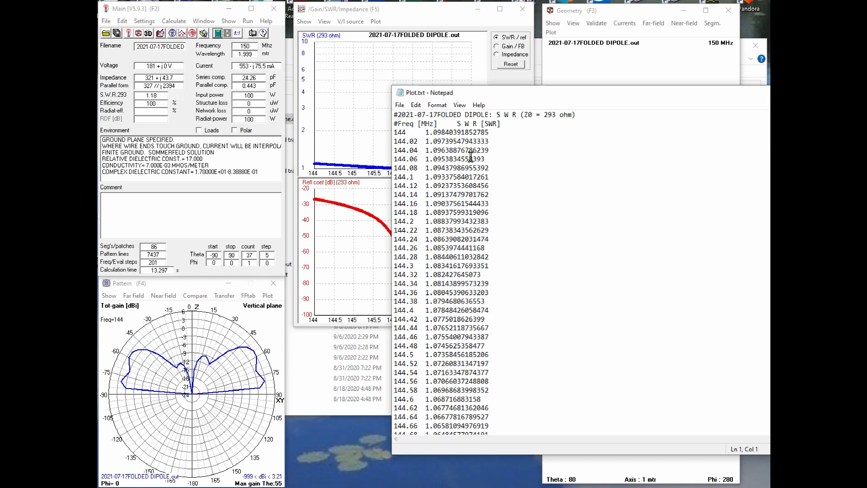
key("ctrl+a")
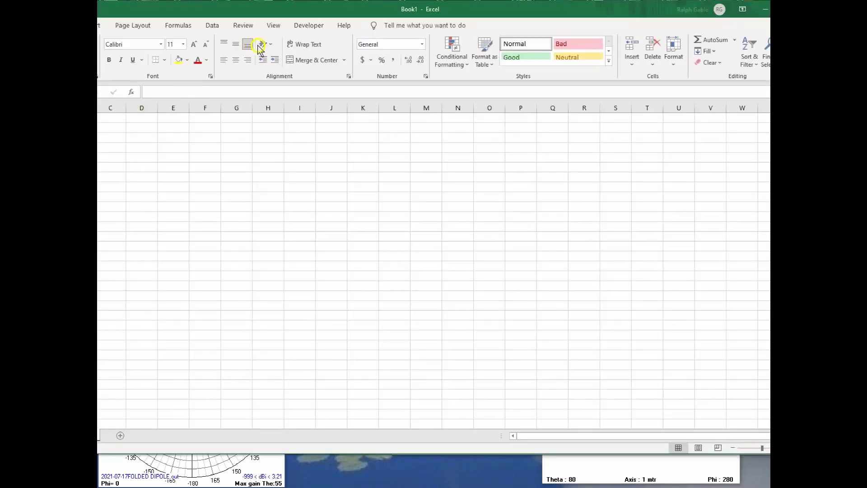
Paste the Plot.txt listing into Sheet1 at A1, then select the frequency and SWR columns from row 2
mouse_move(271, 9)
left_mouse_down()
mouse_move(438, 30)
mouse_move(418, 31)
left_mouse_up()
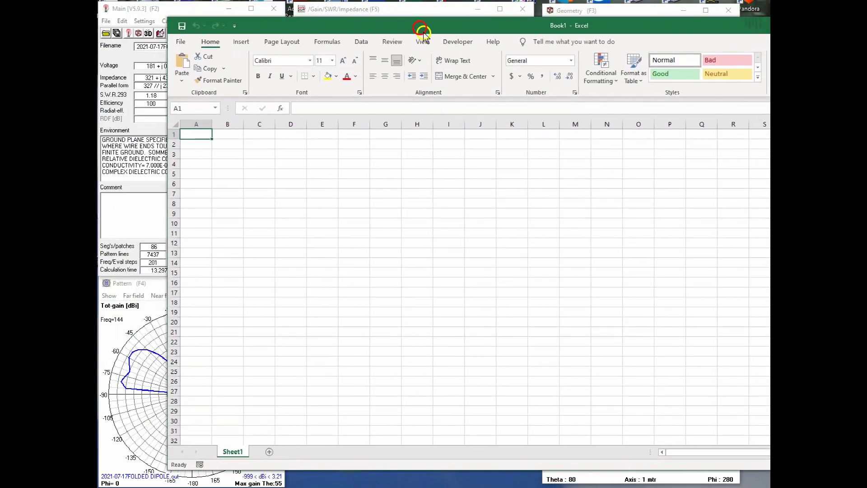
right_click(195, 132)
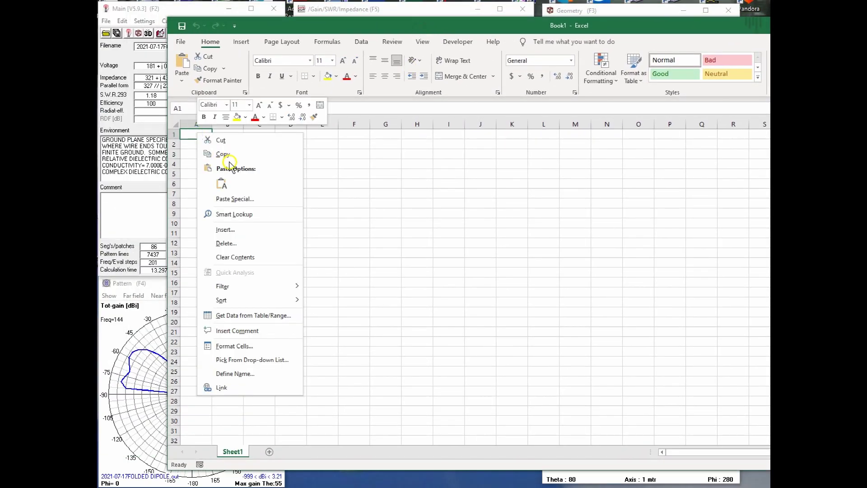
left_click(221, 185)
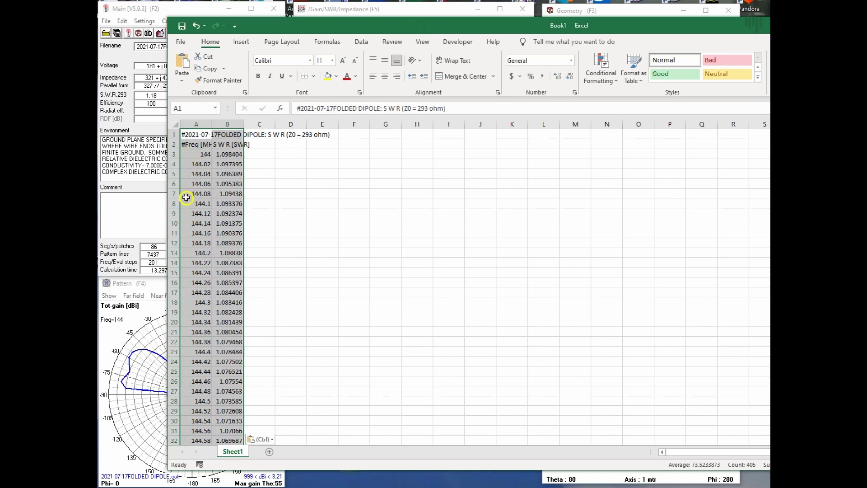
left_click(188, 154)
left_click_drag(185, 145, 229, 409)
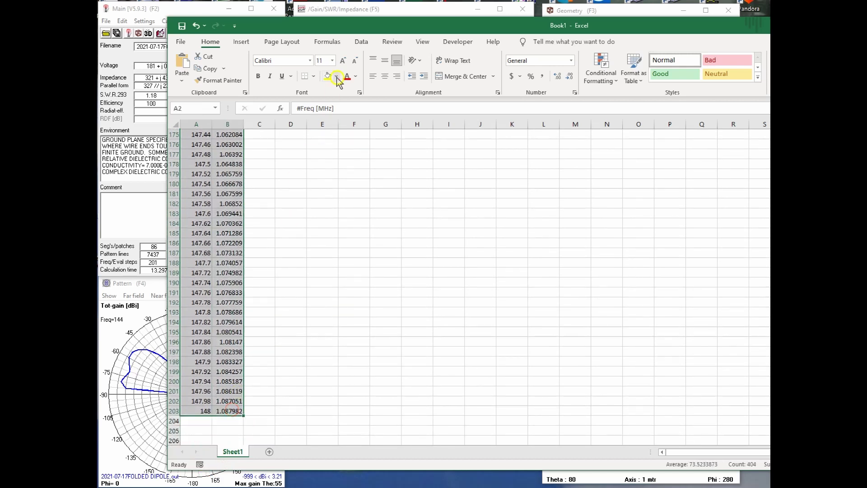
Insert a Scatter with Straight Lines chart of SWR versus frequency and drag it beside the data
left_click(240, 41)
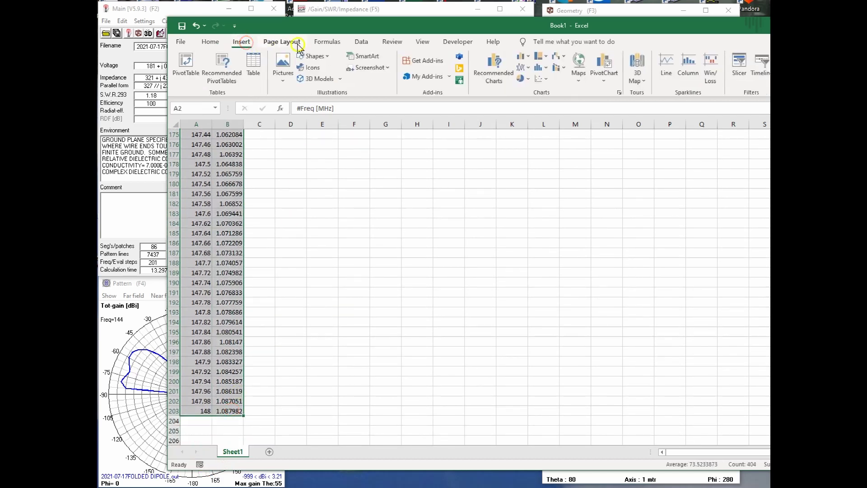
left_click(541, 78)
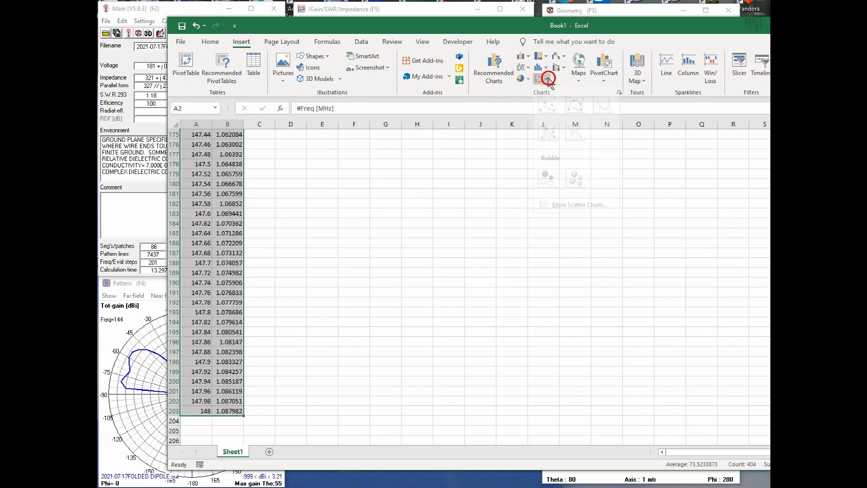
left_click(578, 140)
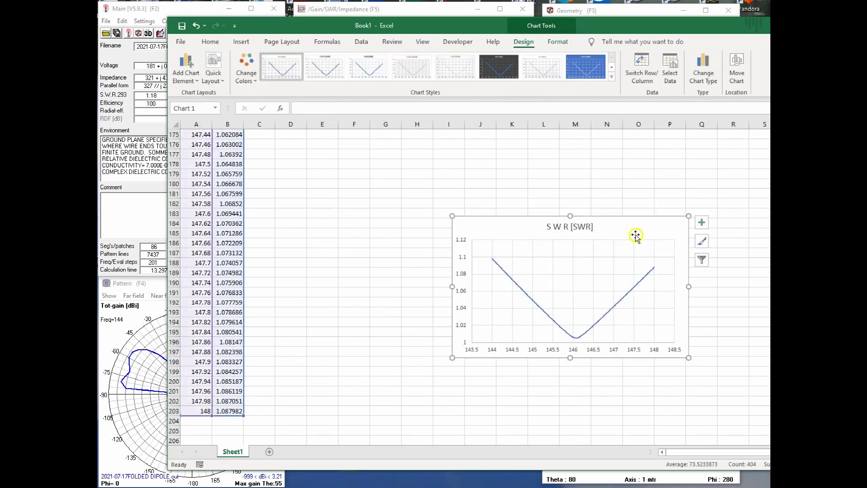
left_click_drag(635, 232, 511, 179)
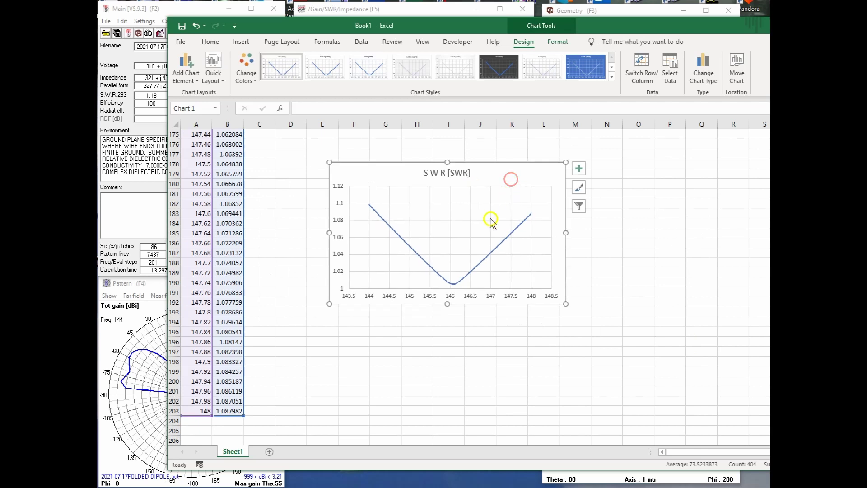
right_click(509, 180)
left_click(542, 319)
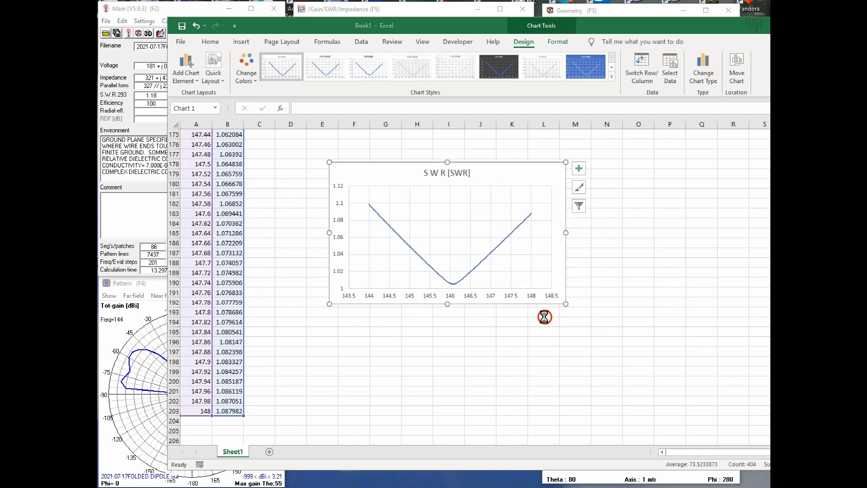
Choose New sheet (Chart1) as the chart's location and confirm with OK
left_click(479, 302)
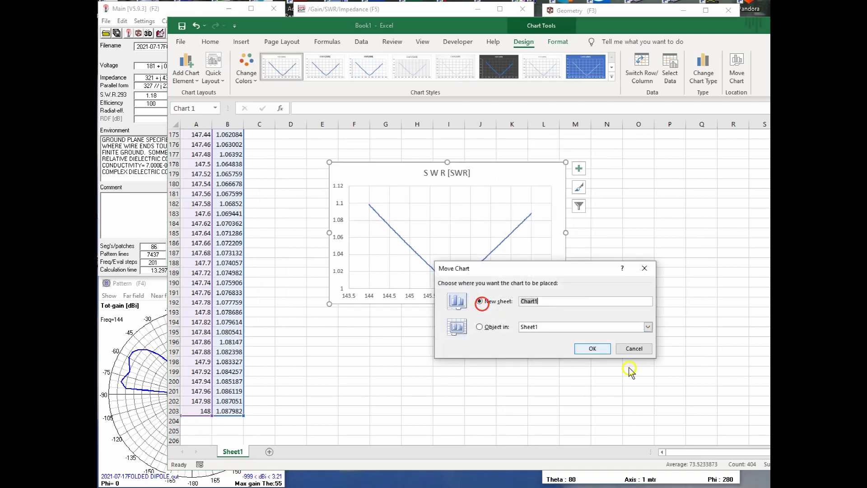
left_click(598, 350)
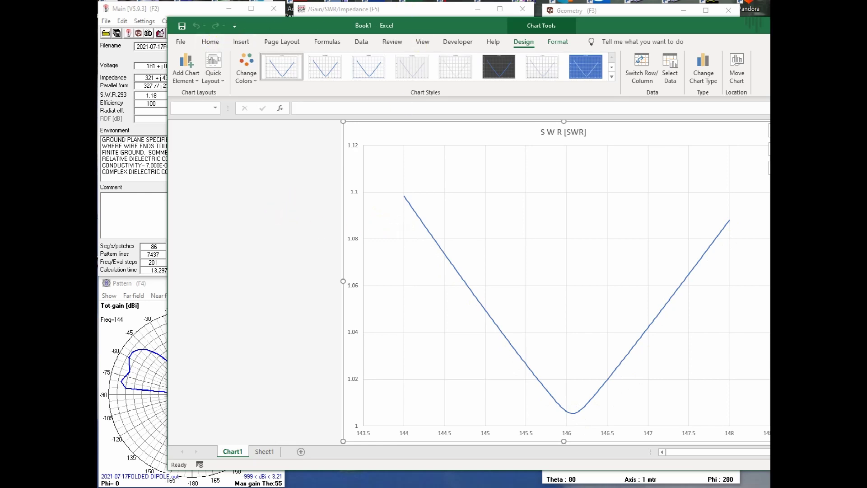
Bring 4nec2's graphs in front of Excel, open its Plot menu, and reposition the earlier Plot.txt window
left_click(400, 10)
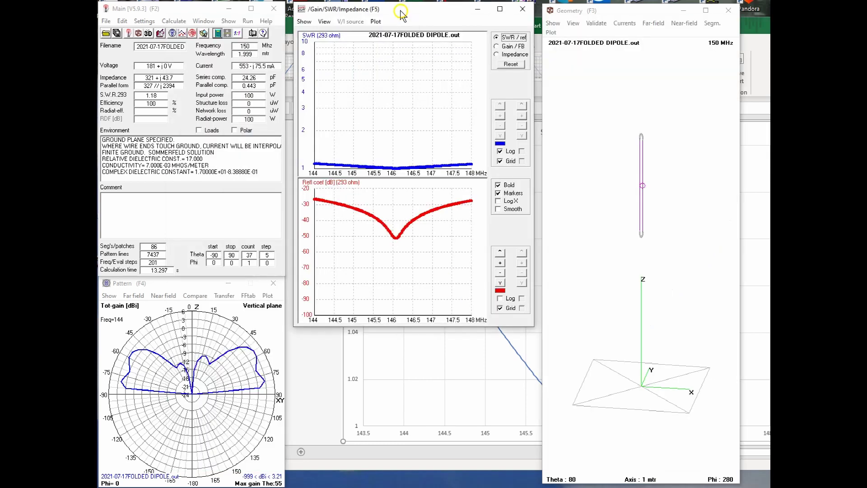
left_click(375, 22)
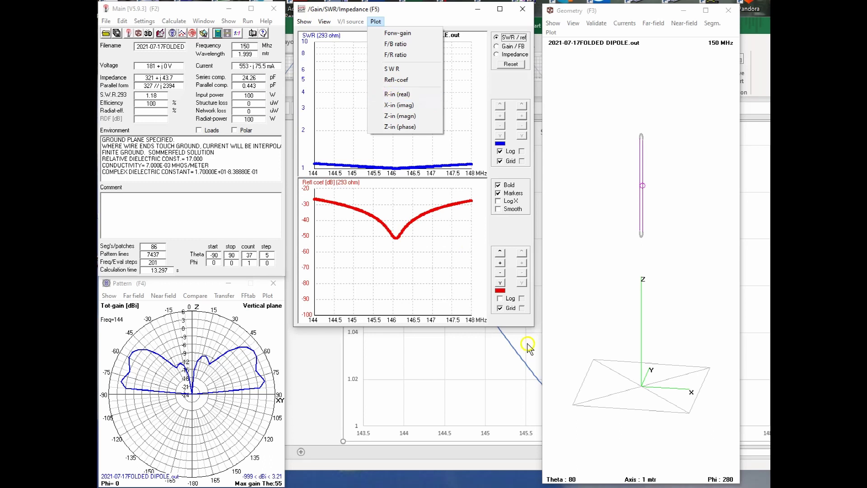
left_click(663, 483)
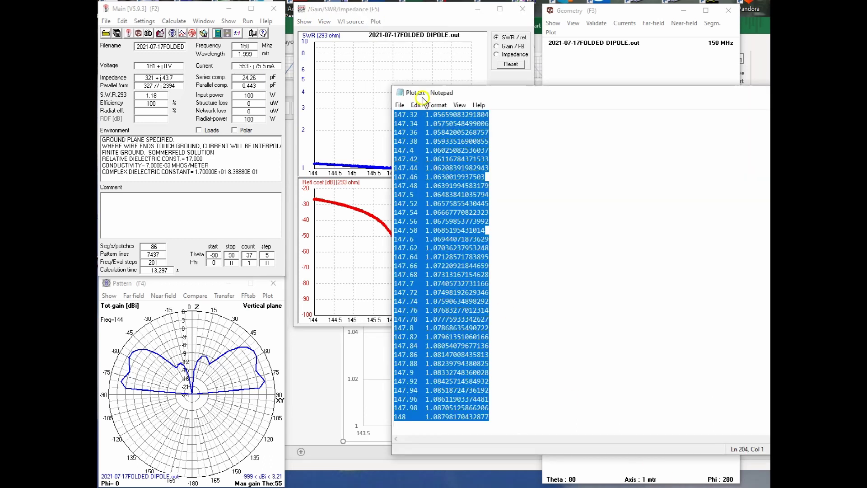
left_click_drag(423, 94, 352, 55)
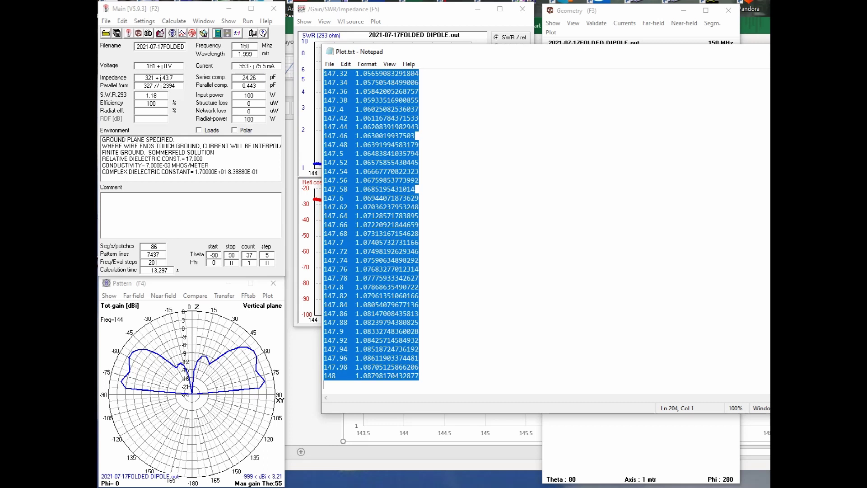
Export the real input resistance R-in versus frequency to Plot.txt and dismiss the plotter warning
left_click(376, 21)
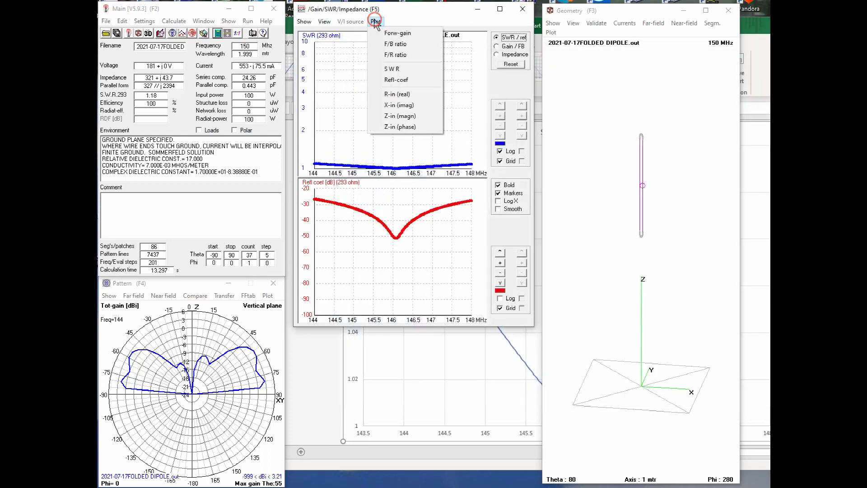
left_click(387, 94)
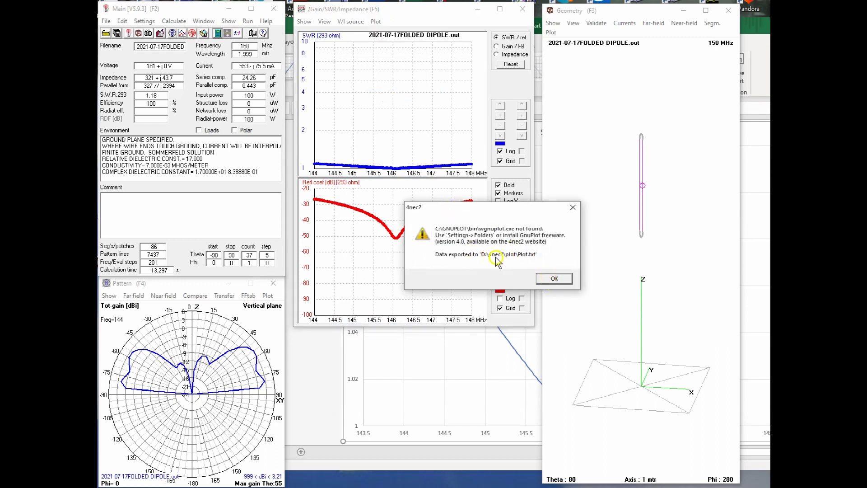
left_click(554, 278)
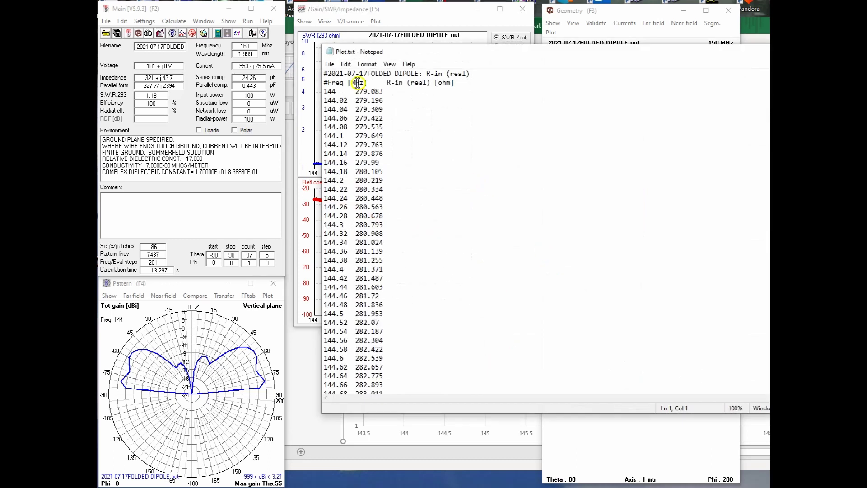
Select the R-in [ohm] heading and 144–144.64 MHz values, then minimize Notepad to show the plots
left_click_drag(387, 83, 465, 84)
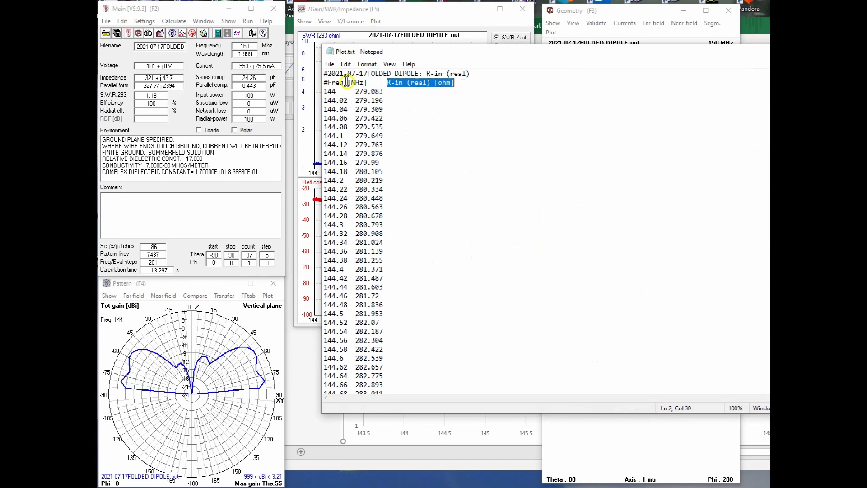
left_click_drag(355, 92, 402, 371)
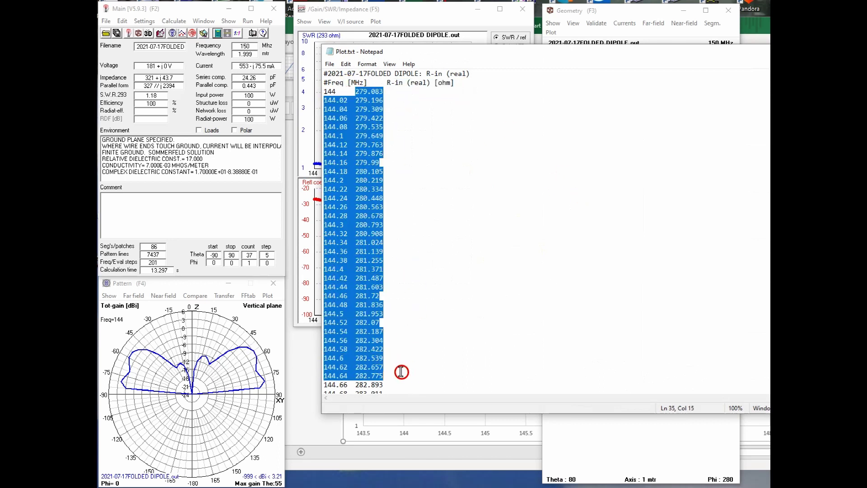
left_click(382, 358)
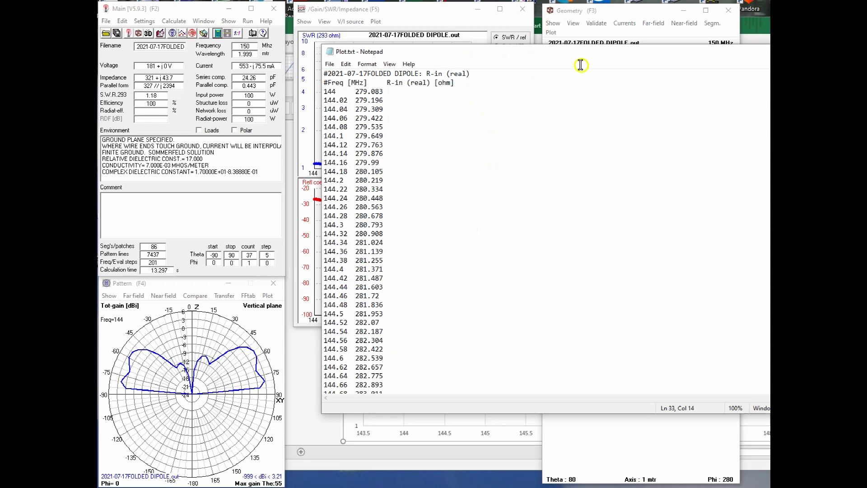
key("super+Down")
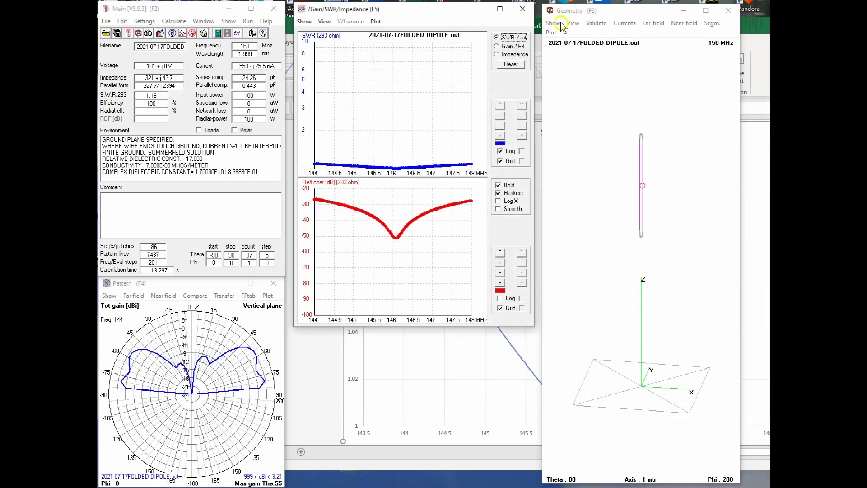
Export the X-in (imag) reactance data to Plot.txt, select the whole listing, and return to Excel's SWR chart
left_click(379, 22)
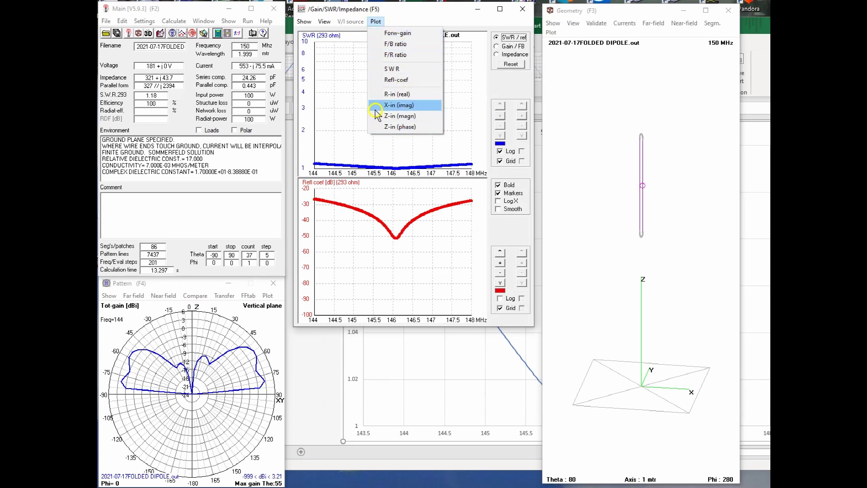
left_click(408, 127)
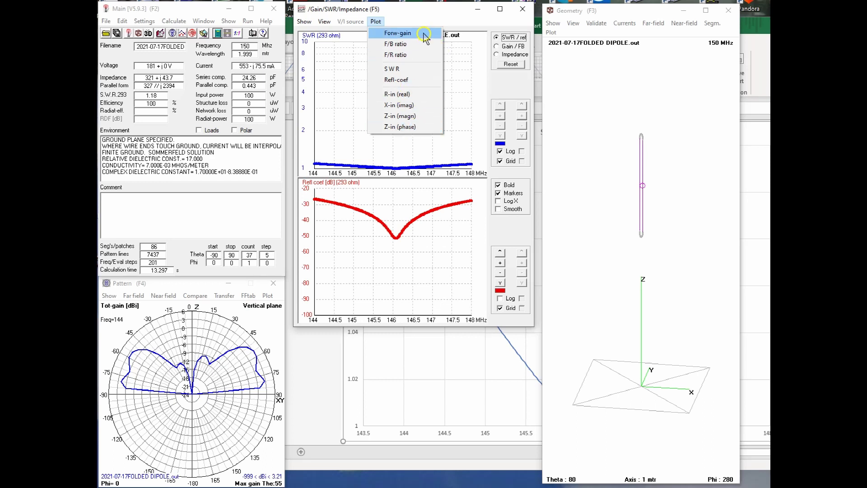
left_click(393, 105)
left_click(557, 279)
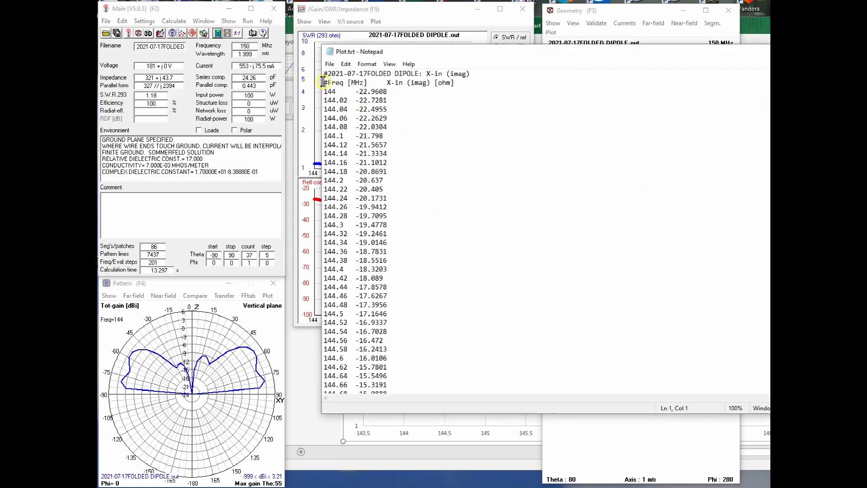
key("ctrl+a")
key("ctrl+c")
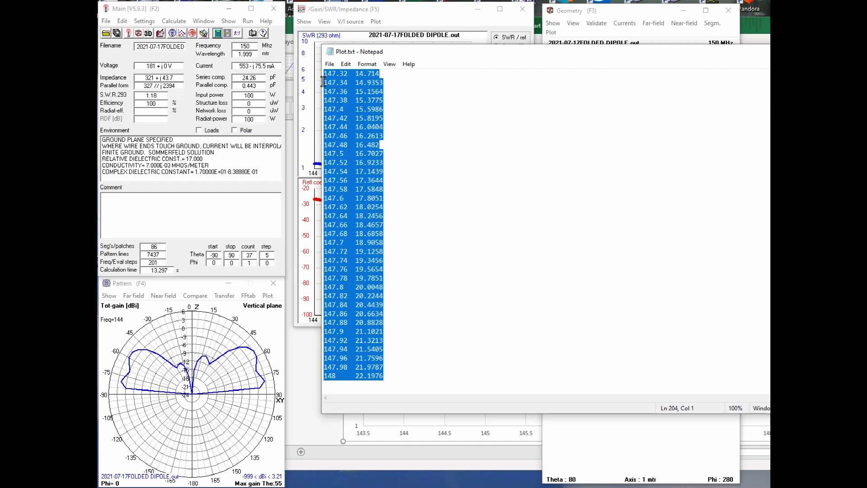
key("alt+Tab")
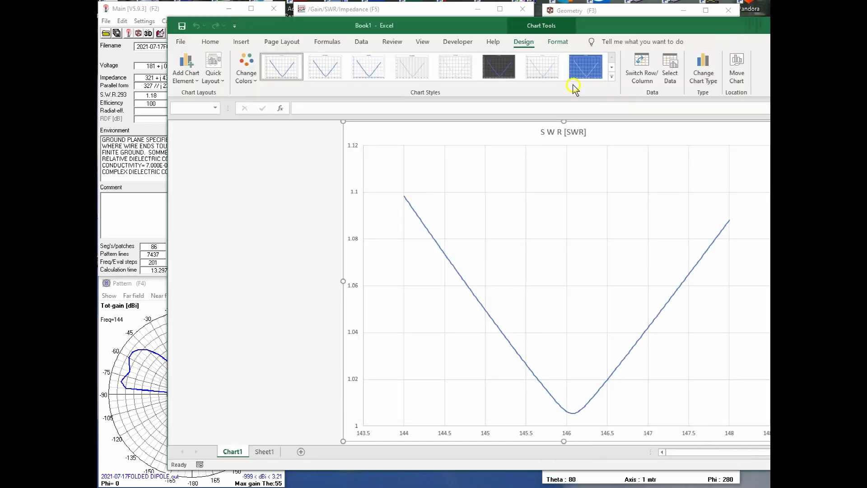
Paste the X-in frequency and reactance listing into Sheet1 at cell C1, filling columns C–D
left_click(261, 453)
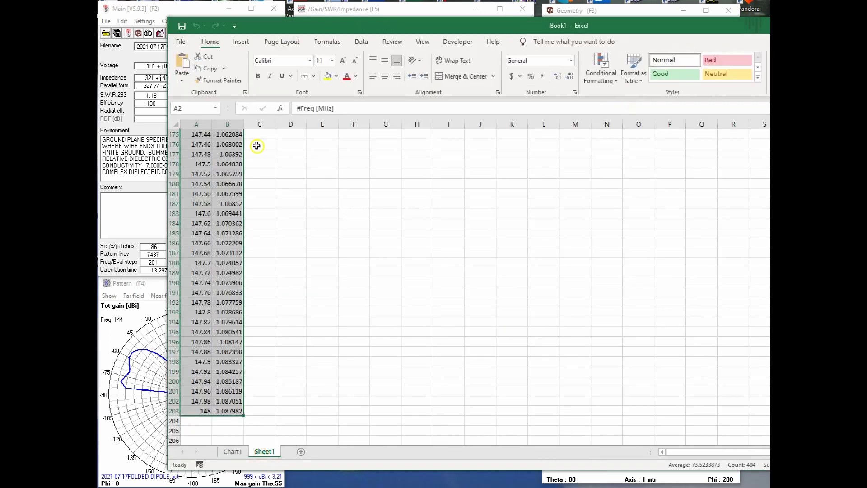
scroll(269, 155, "up", 20)
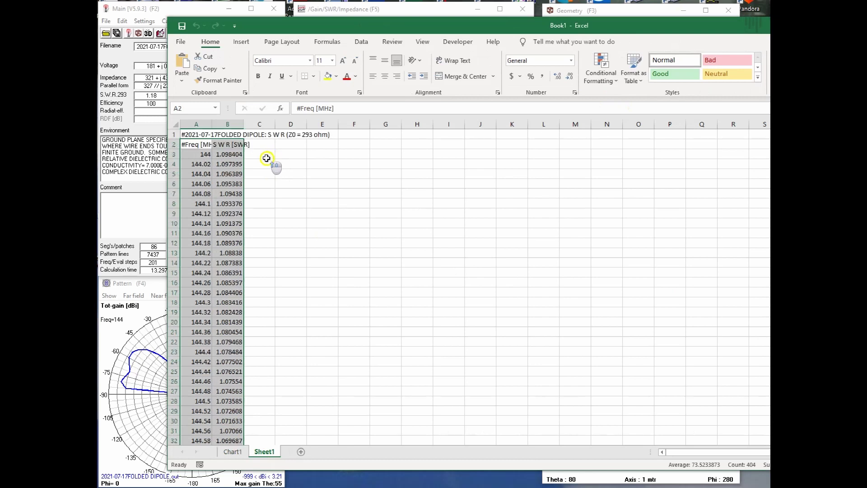
left_click(268, 136)
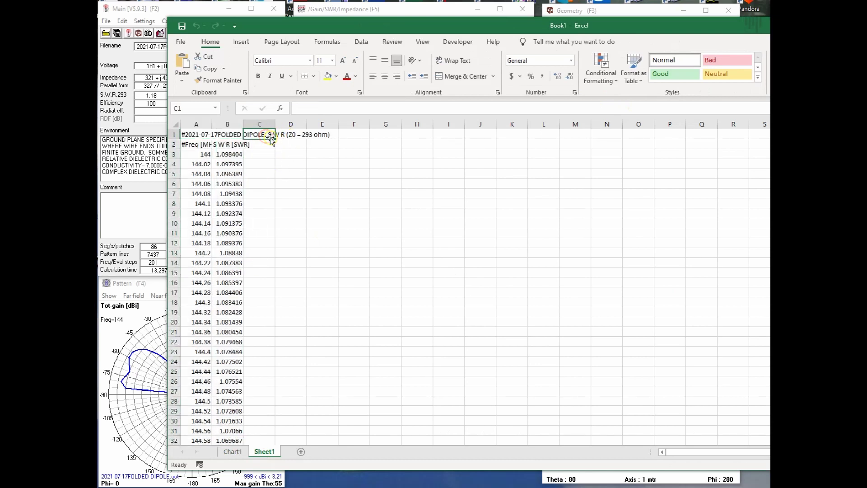
key("ctrl+v")
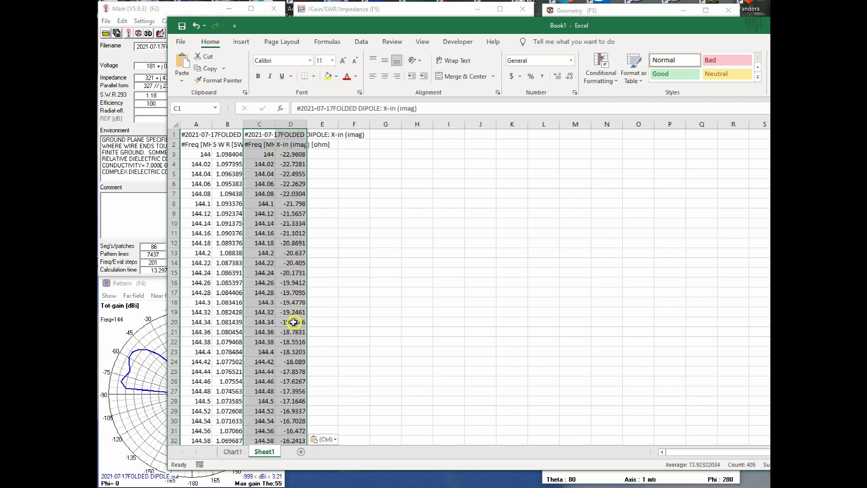
scroll(294, 319, "down", 17)
scroll(291, 294, "down", 12)
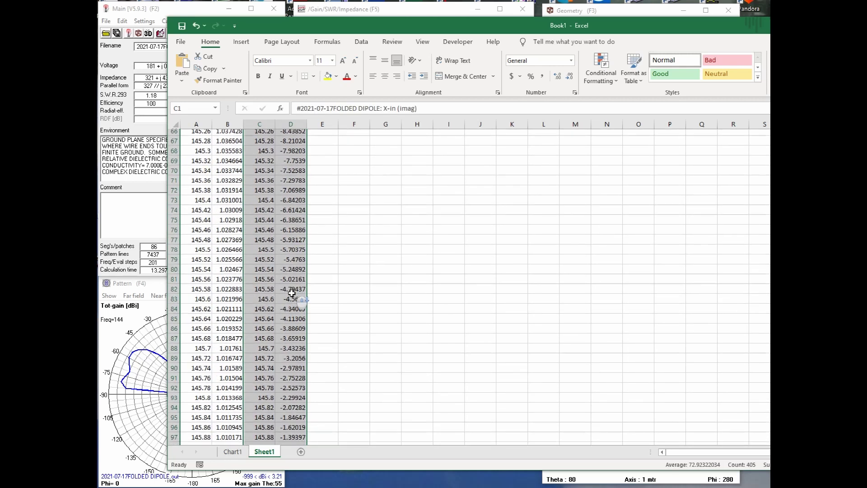
scroll(292, 293, "up", 12)
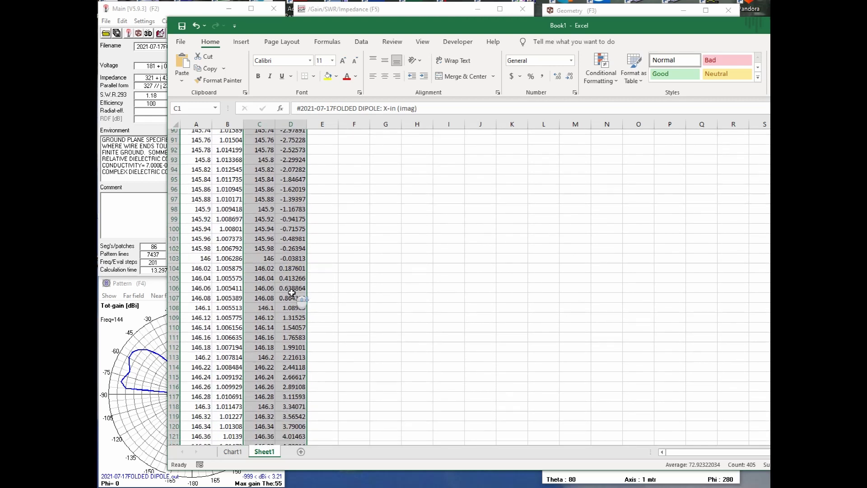
scroll(294, 279, "up", 12)
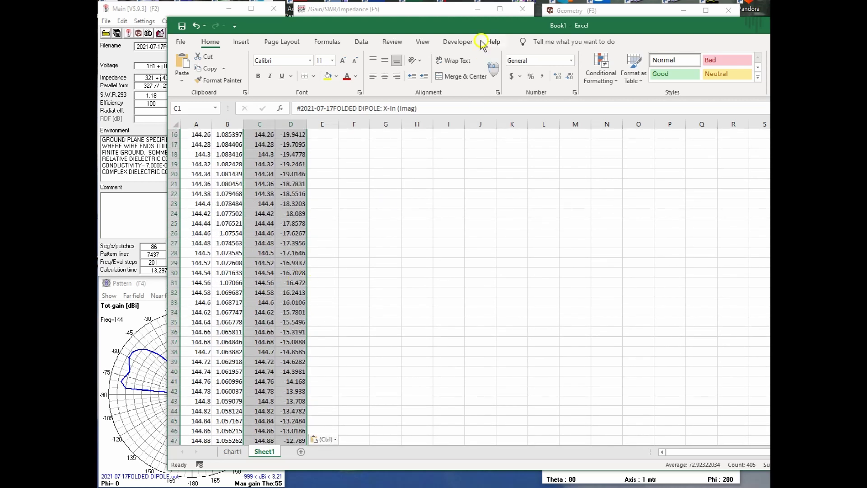
left_click(409, 6)
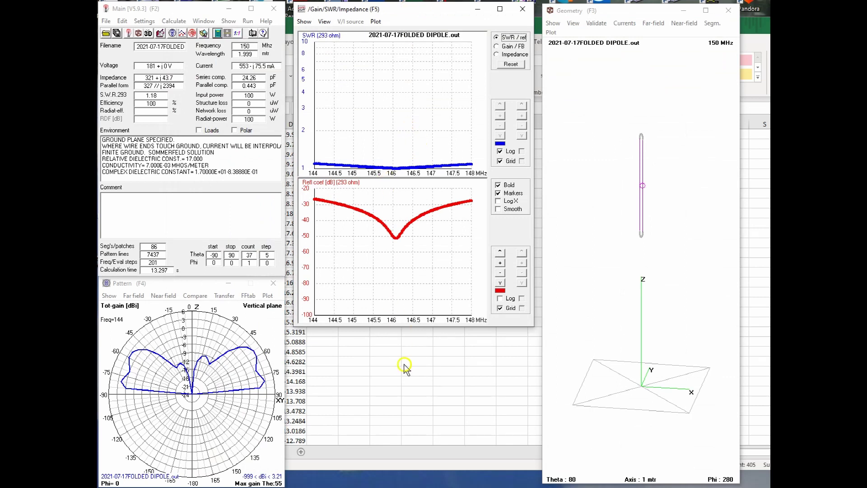
key("alt+Tab")
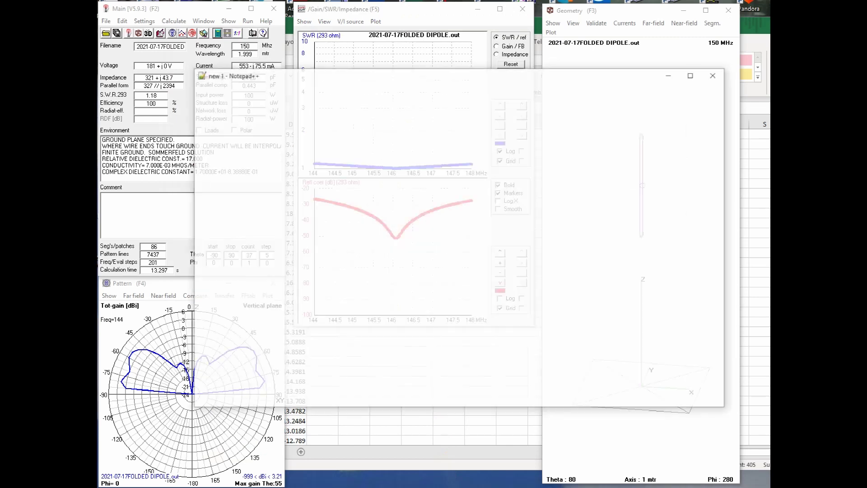
scroll(406, 251, "up", 20)
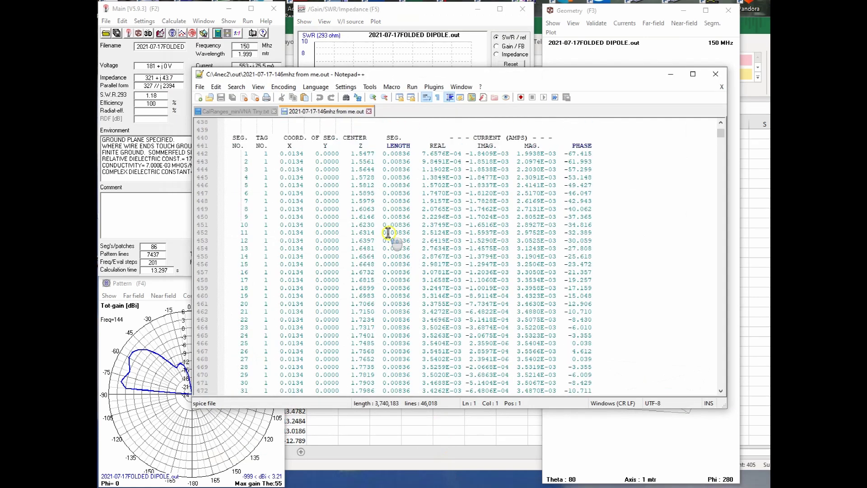
scroll(386, 231, "down", 20)
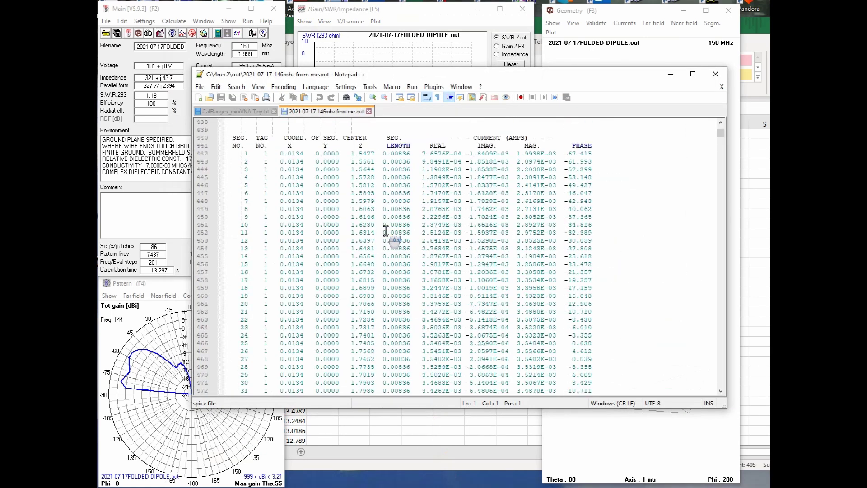
scroll(386, 232, "down", 20)
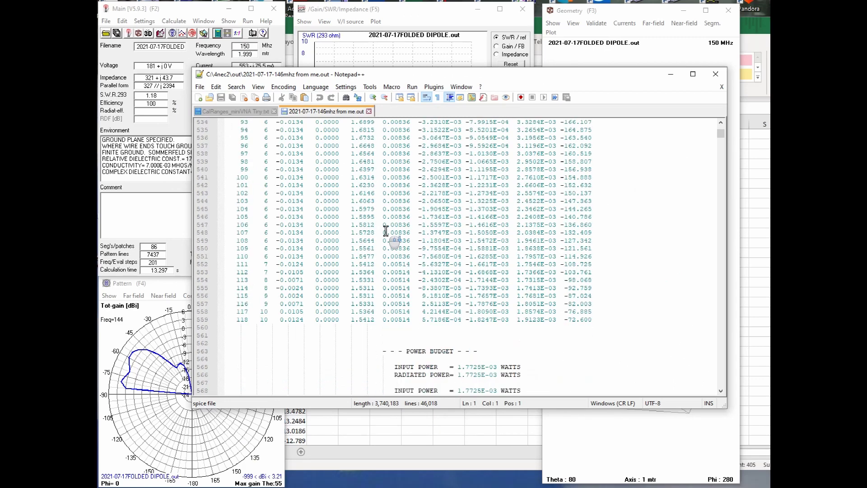
scroll(386, 231, "down", 20)
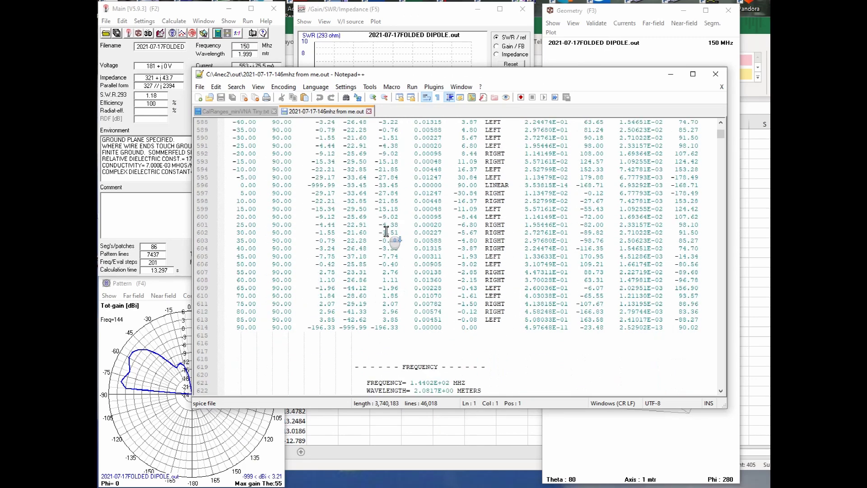
scroll(386, 231, "down", 20)
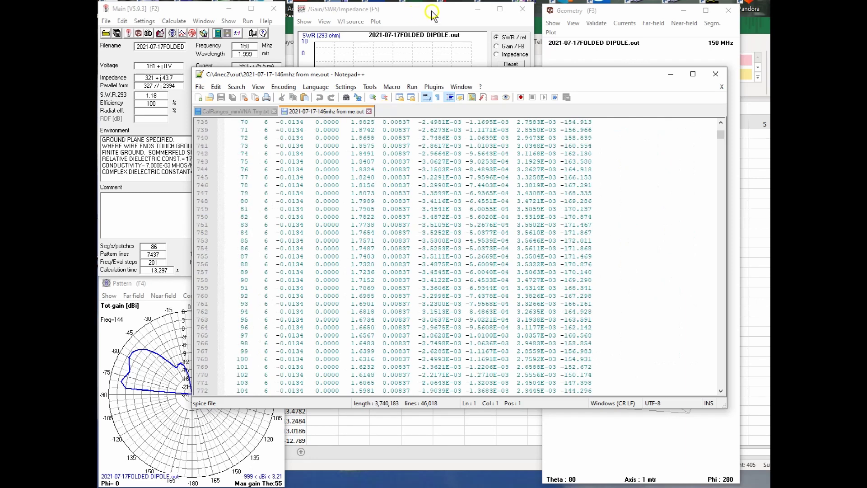
Minimize Notepad++ so 4nec2's folded-dipole SWR plots and geometry windows show again
key("alt+Tab")
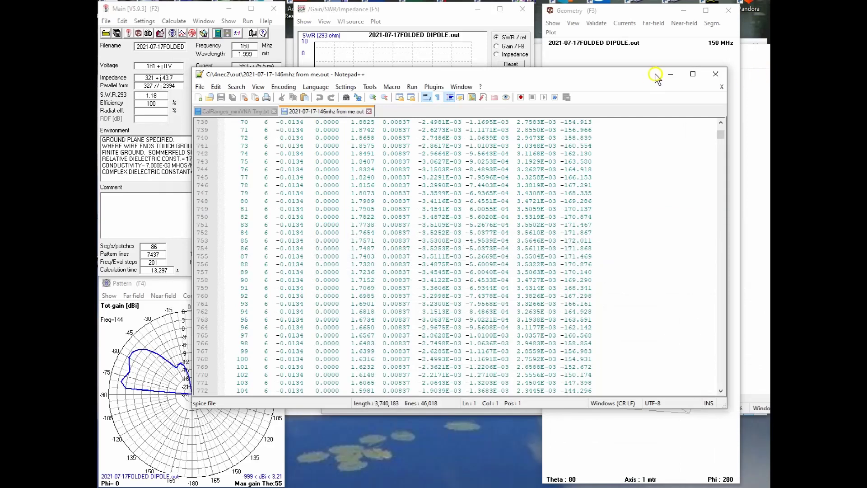
left_click(670, 74)
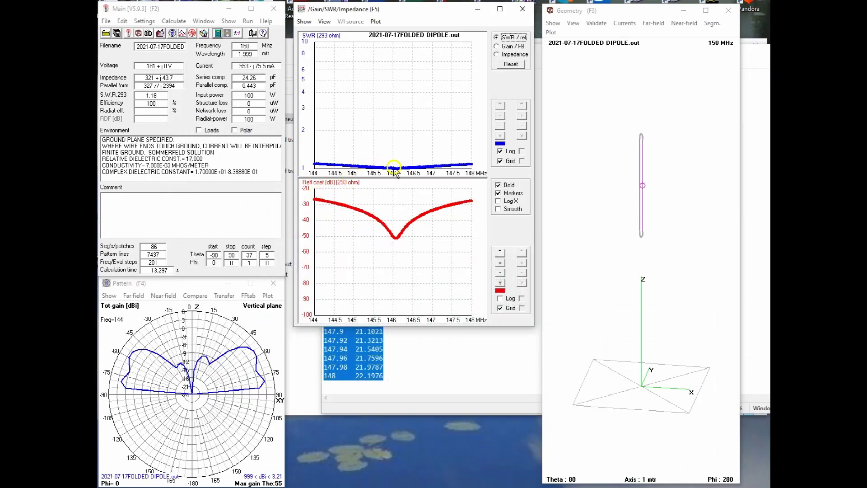